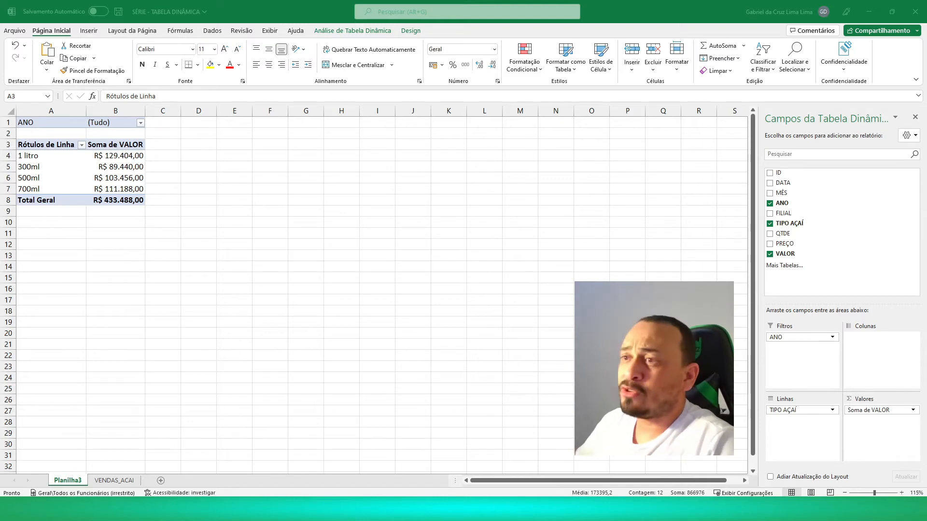
- Examine the pivot table's row label and value headings and the source sales records on the VENDAS_ACAI sheet
left_click(109, 148)
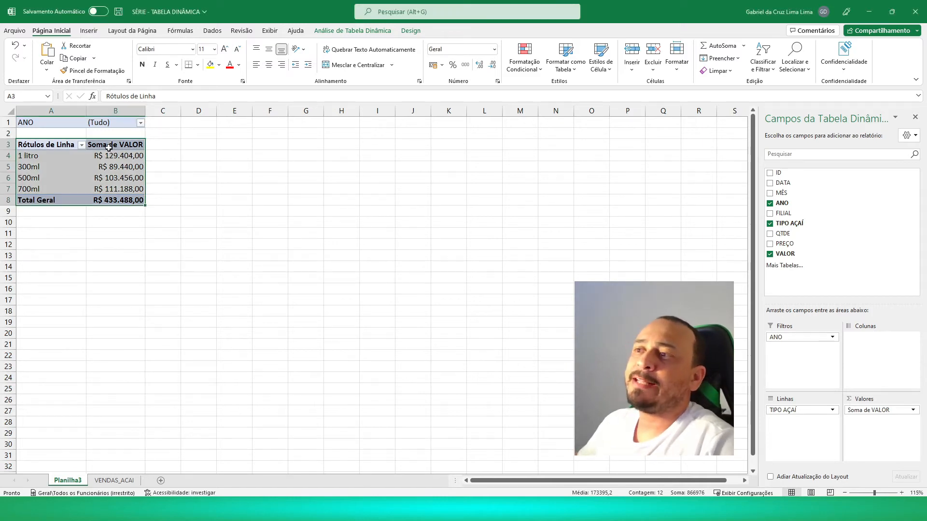
left_click(41, 150)
left_click(100, 144)
left_click(49, 146)
left_click(102, 145)
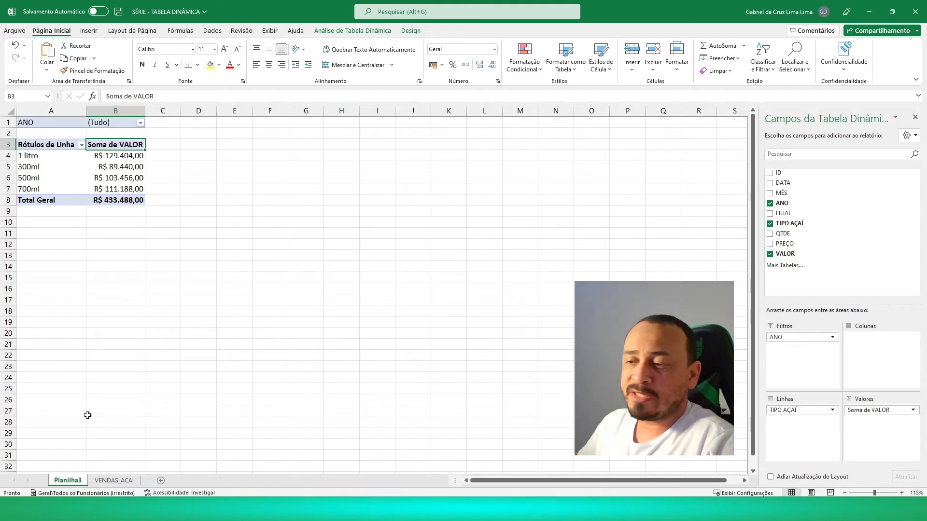
left_click(114, 481)
scroll(56, 144, "up", 20)
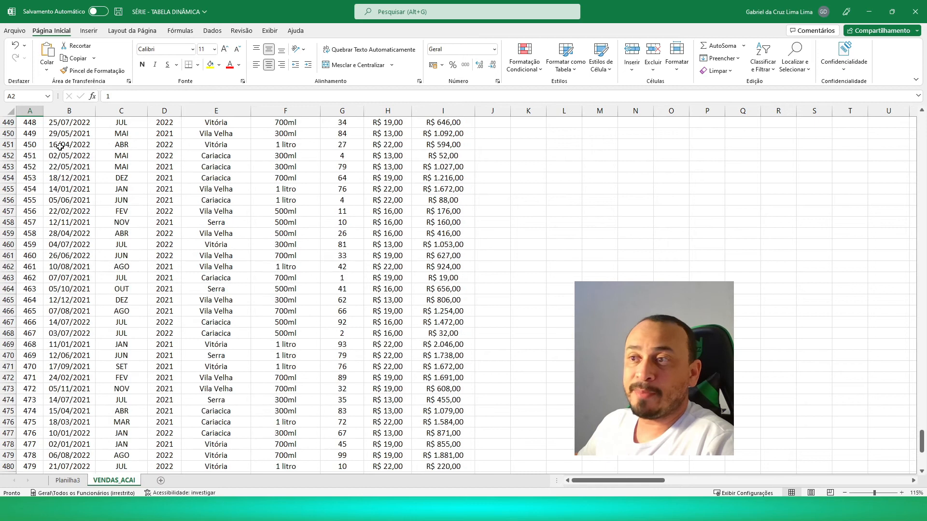
scroll(41, 140, "up", 20)
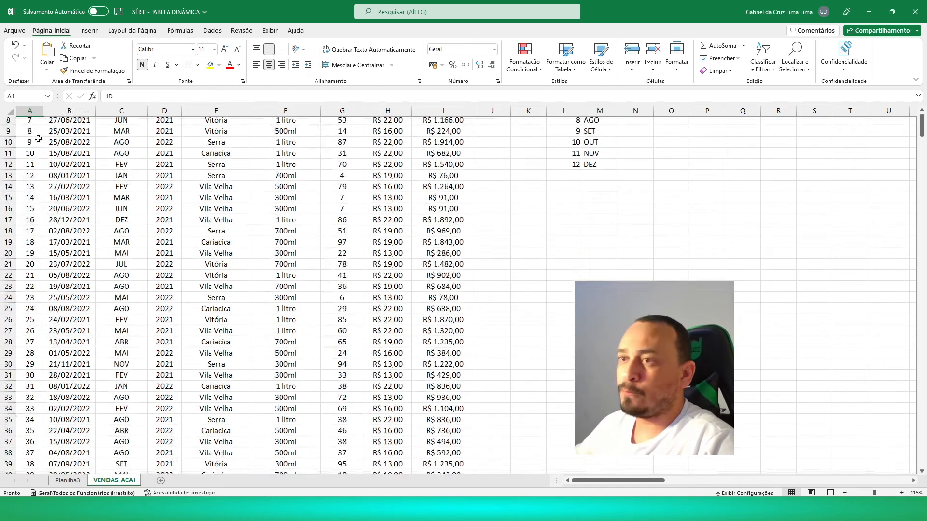
left_click(28, 124)
left_click(59, 127)
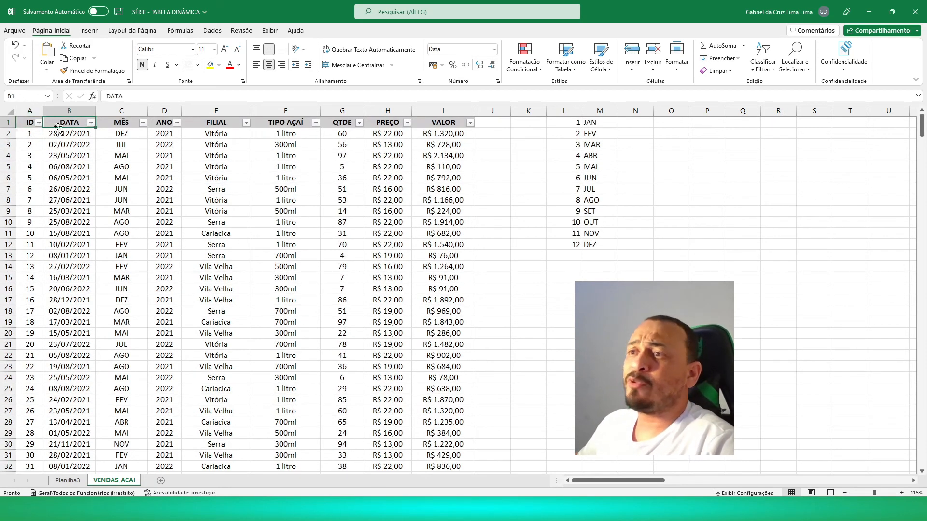
left_click(28, 123)
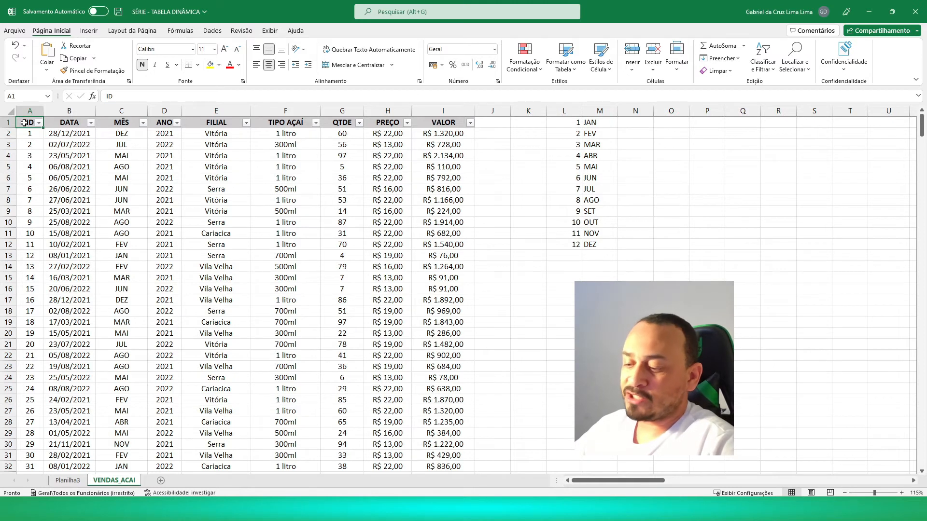
key("ctrl+shift+Right")
key("ctrl+shift+Down")
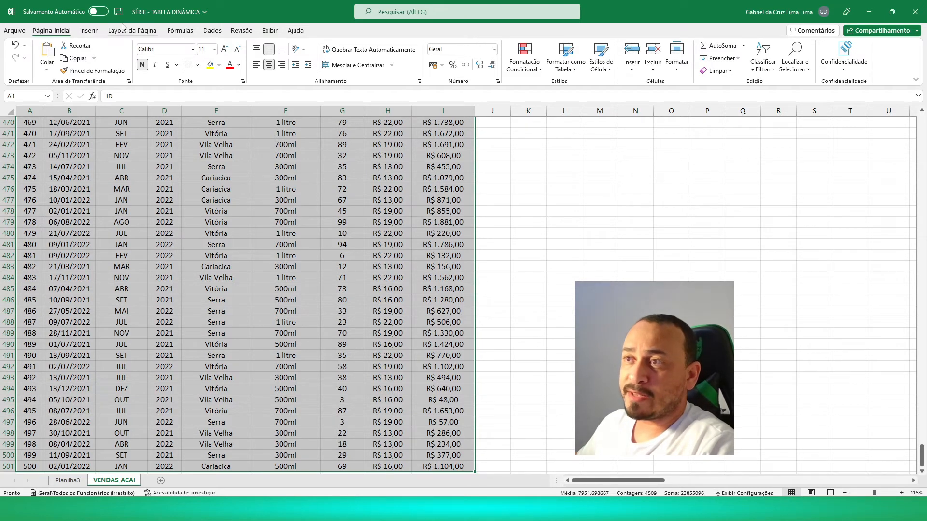
left_click(89, 31)
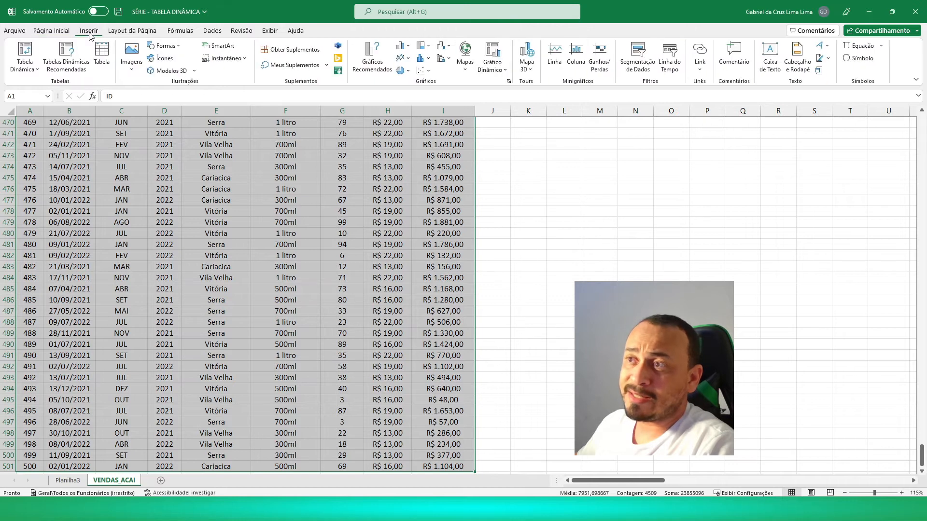
left_click(25, 50)
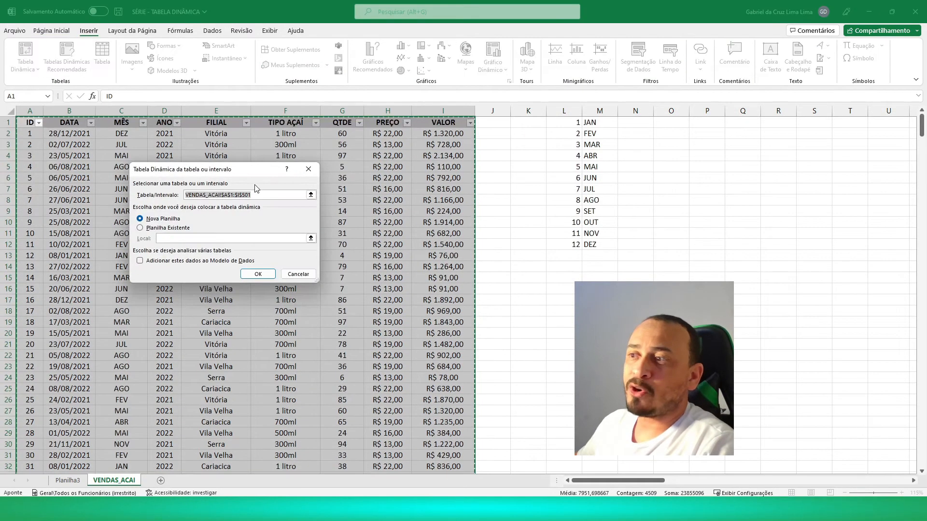
left_click_drag(245, 173, 207, 158)
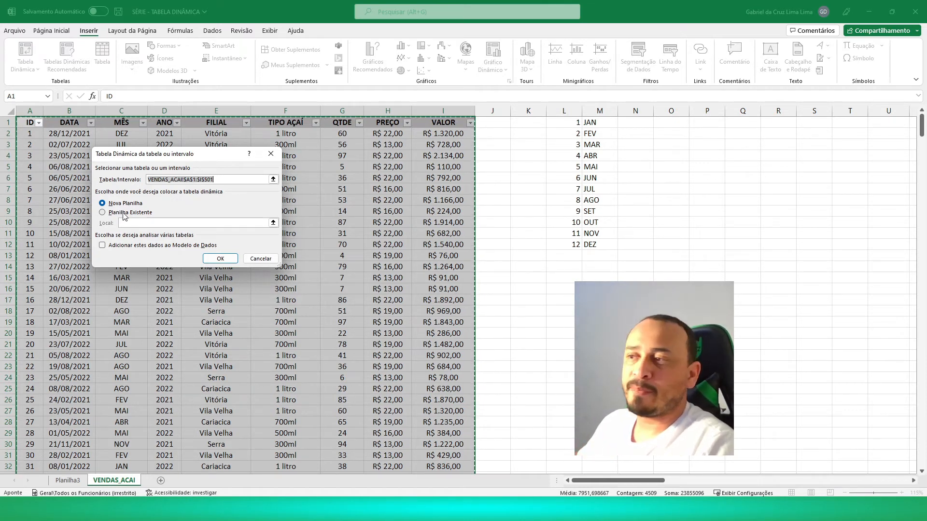
left_click(257, 260)
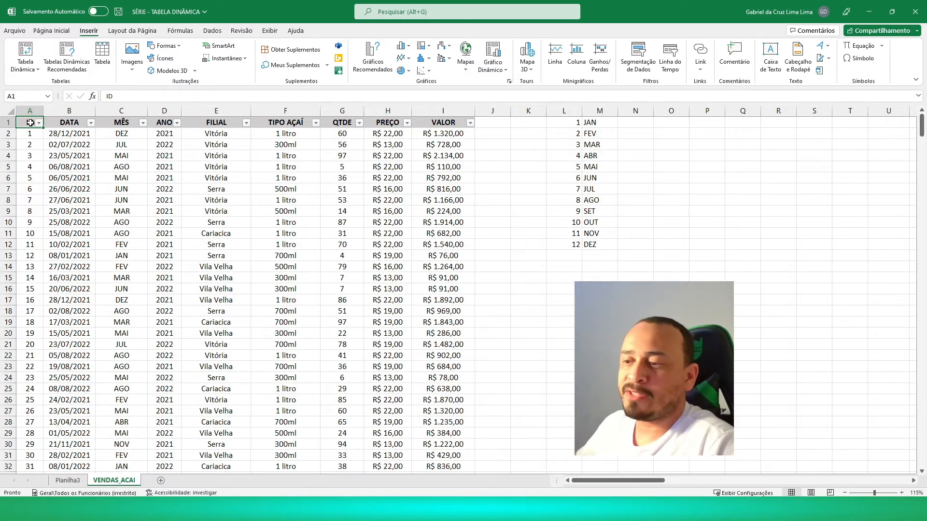
- Duplicate the whole pivot table on Planilha3, including its ANO filter, at cell G1 and fit column H to its contents
left_click(68, 480)
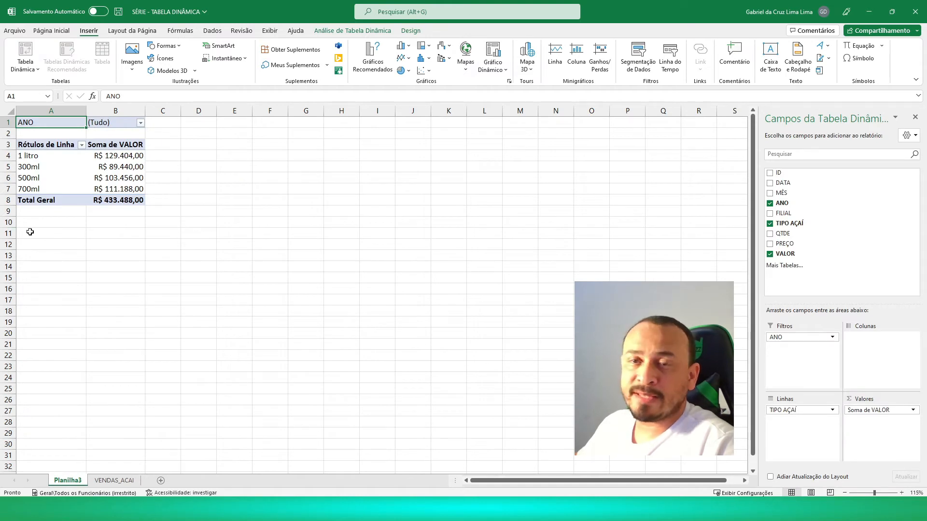
left_click_drag(37, 123, 100, 200)
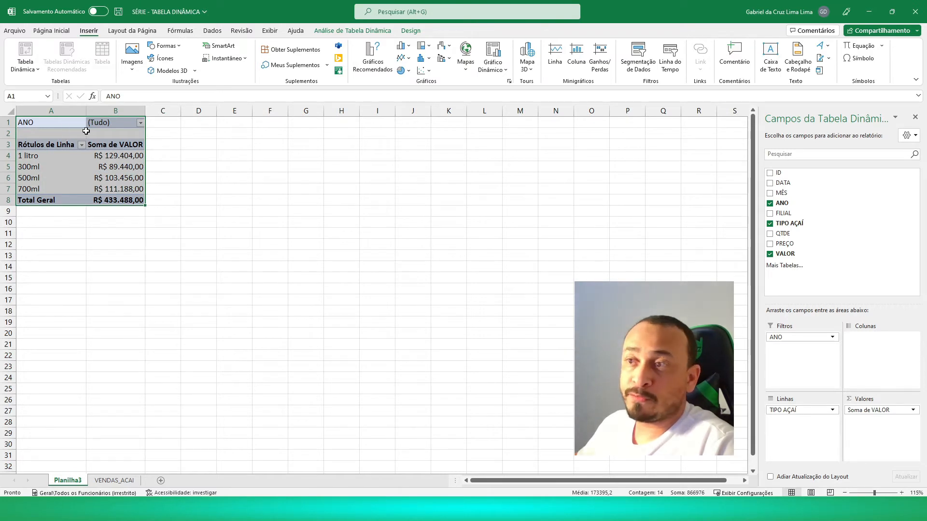
key("ctrl+c")
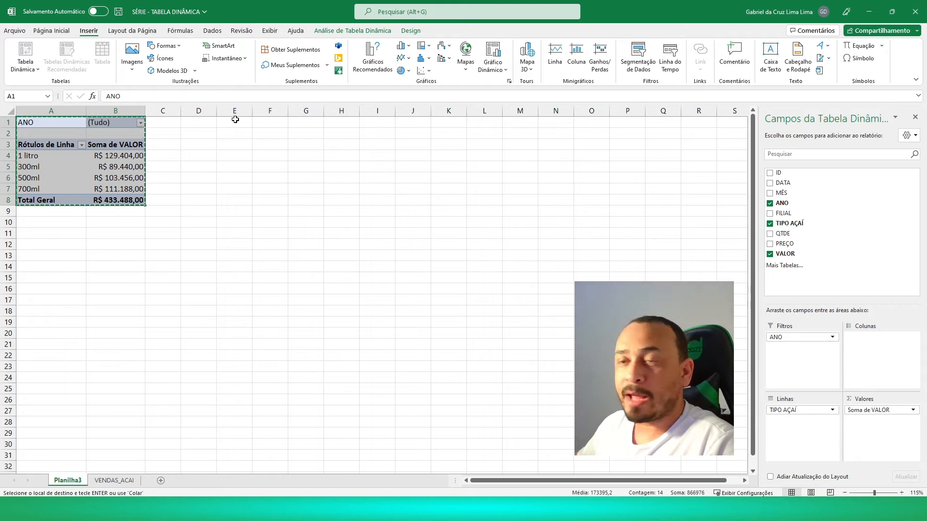
left_click(306, 122)
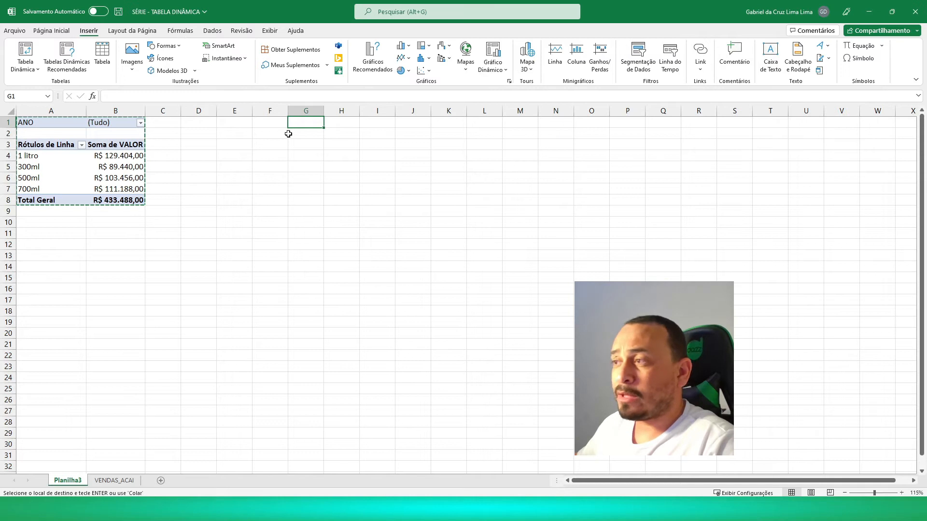
key("ctrl+v")
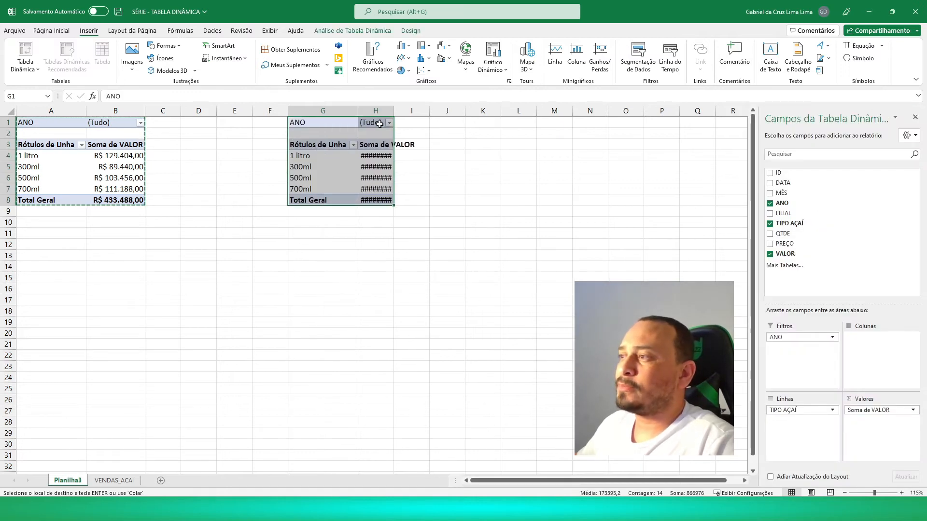
double_click(394, 111)
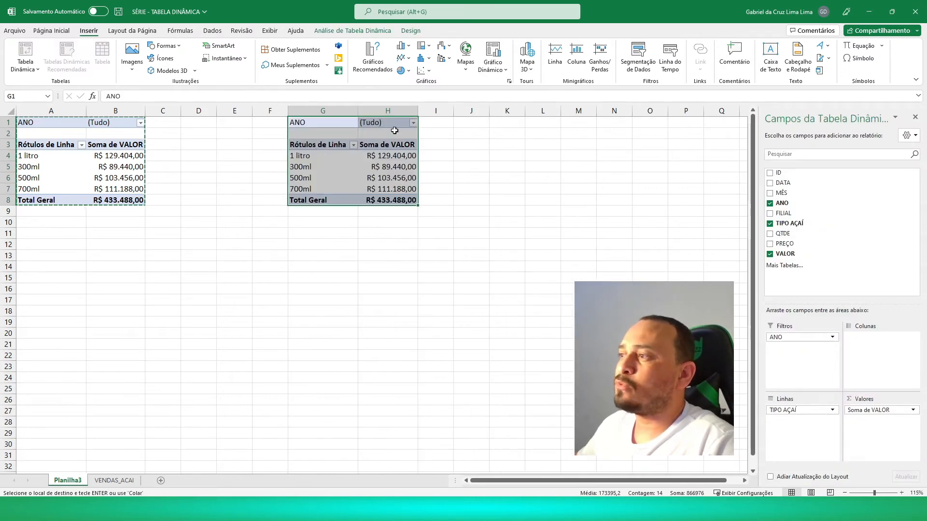
- In the copied pivot table, remove the ANO filter and replace TIPO AÇAÍ with FILIAL as the row field
left_click(333, 146)
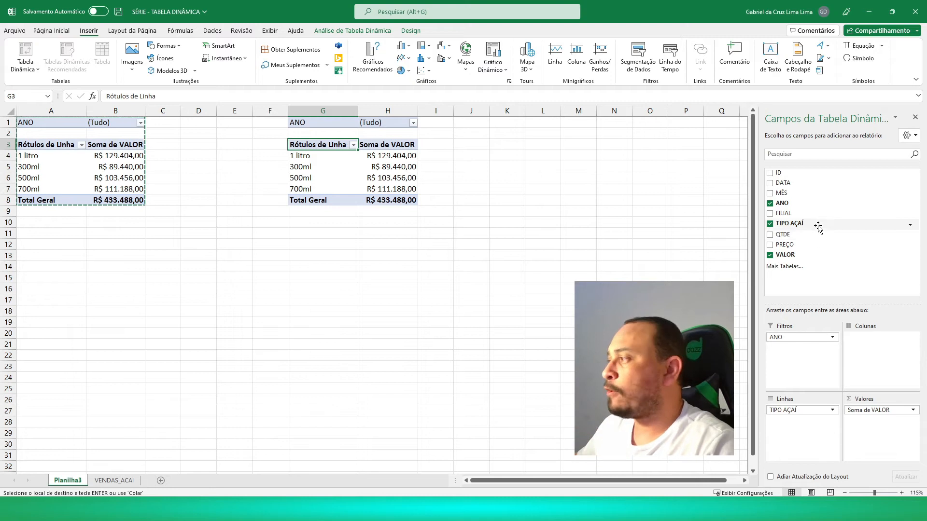
left_click_drag(799, 338, 843, 229)
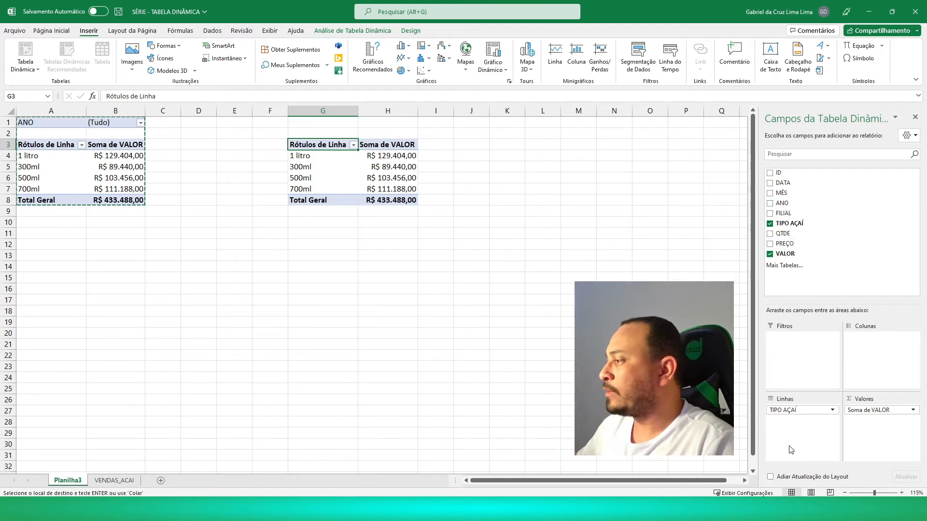
left_click_drag(811, 411, 847, 227)
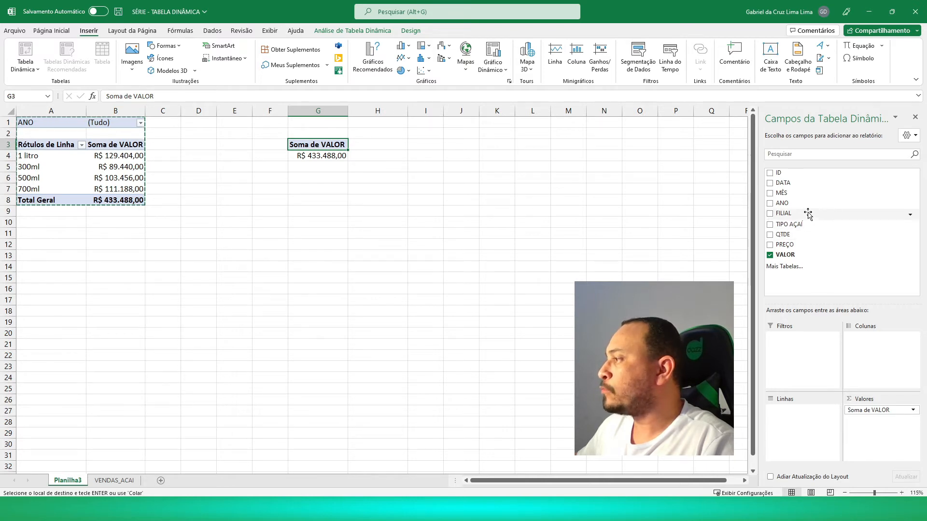
left_click_drag(808, 215, 794, 416)
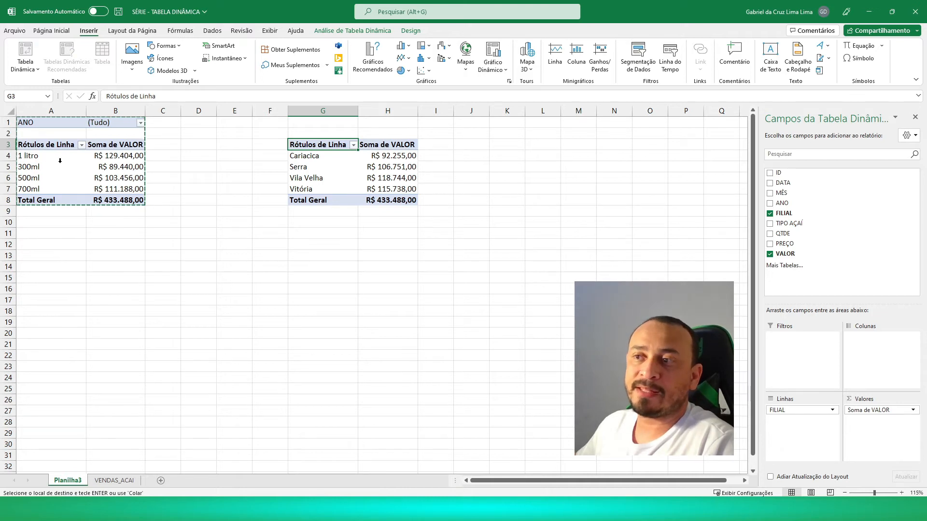
- Compare the sales values by açaí size in the first pivot table with those by branch in the second
left_click(44, 155)
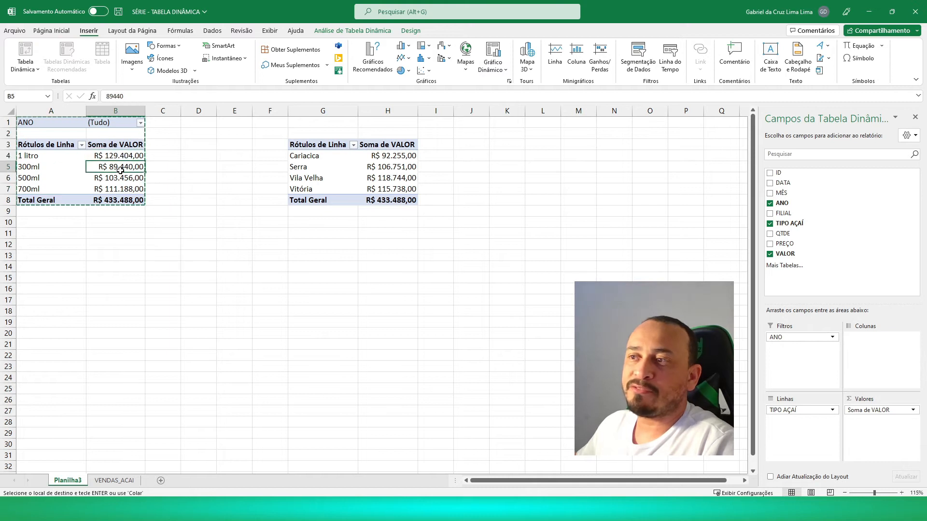
left_click(312, 157)
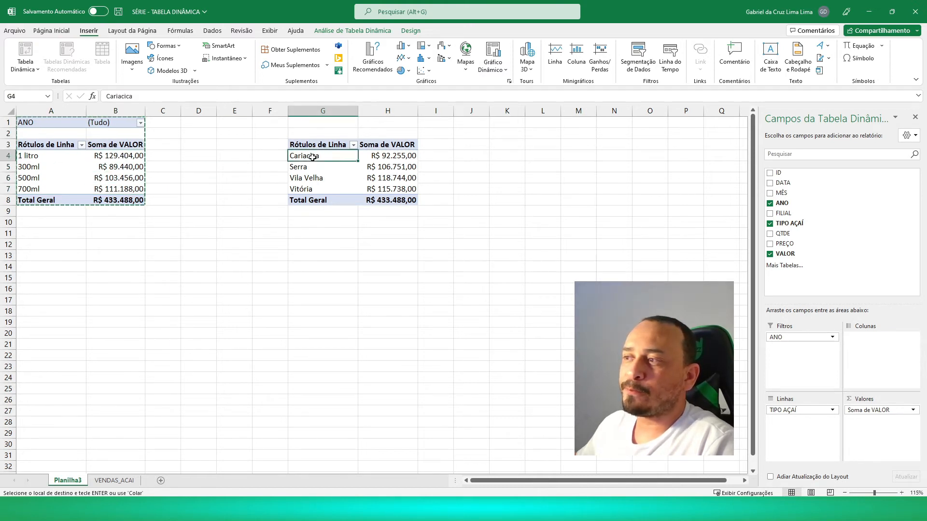
left_click(312, 167)
left_click(311, 178)
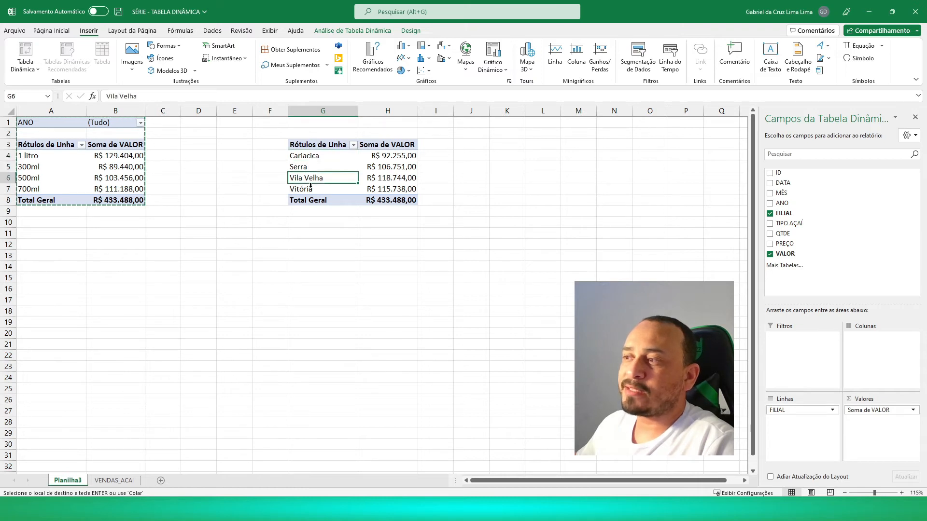
left_click(388, 157)
left_click(391, 168)
left_click(390, 179)
left_click(386, 190)
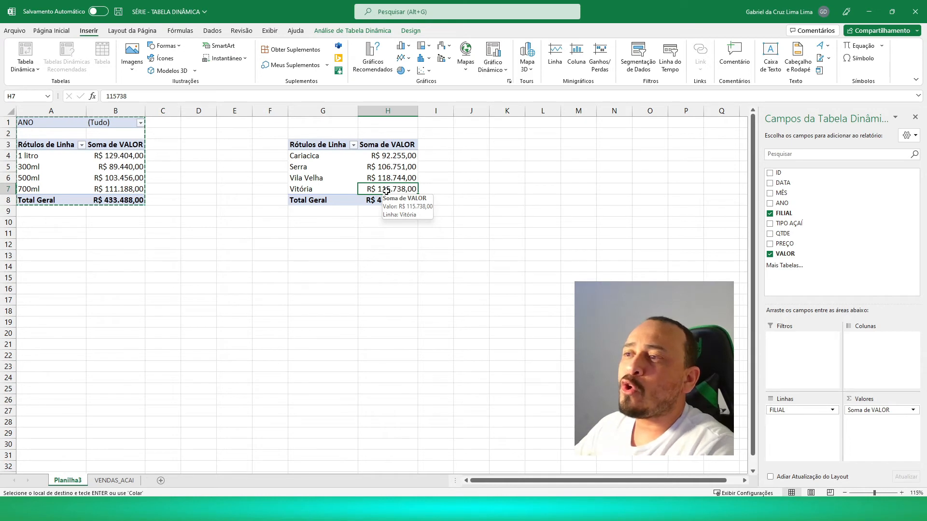
left_click(99, 178)
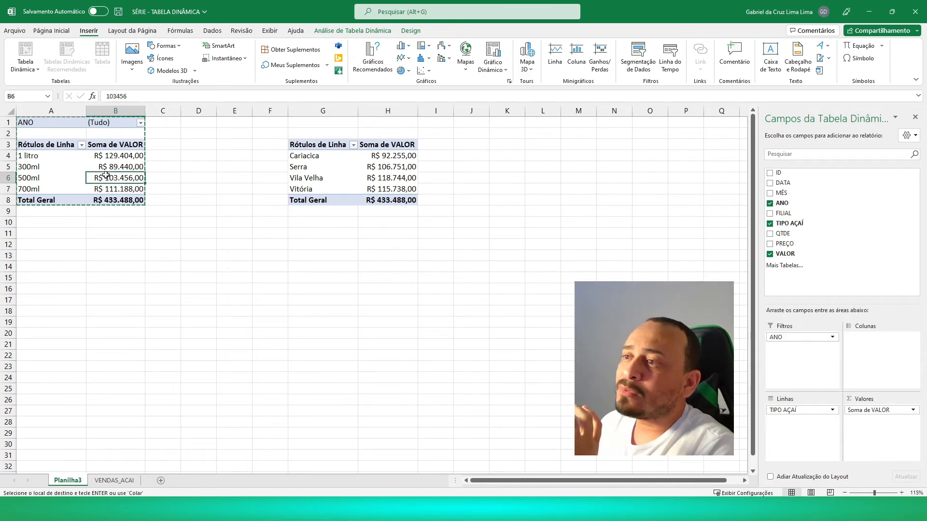
left_click(310, 179)
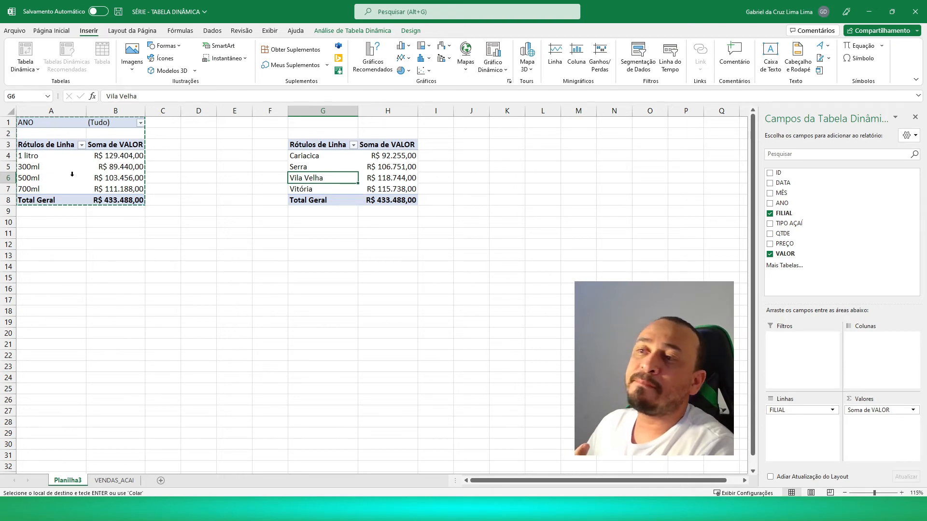
left_click(121, 159)
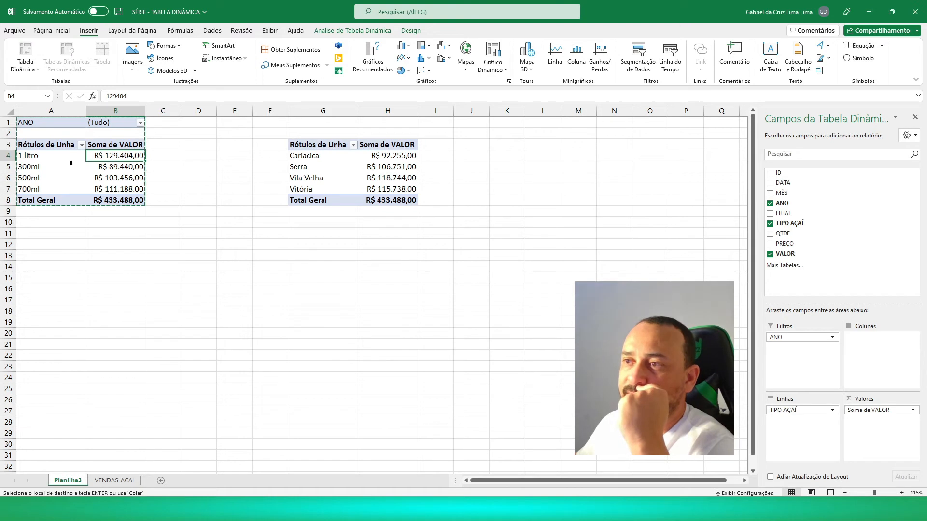
- Insert a FILIAL slicer for the branch pivot table and place it in the gap between the two pivot tables
left_click(312, 158)
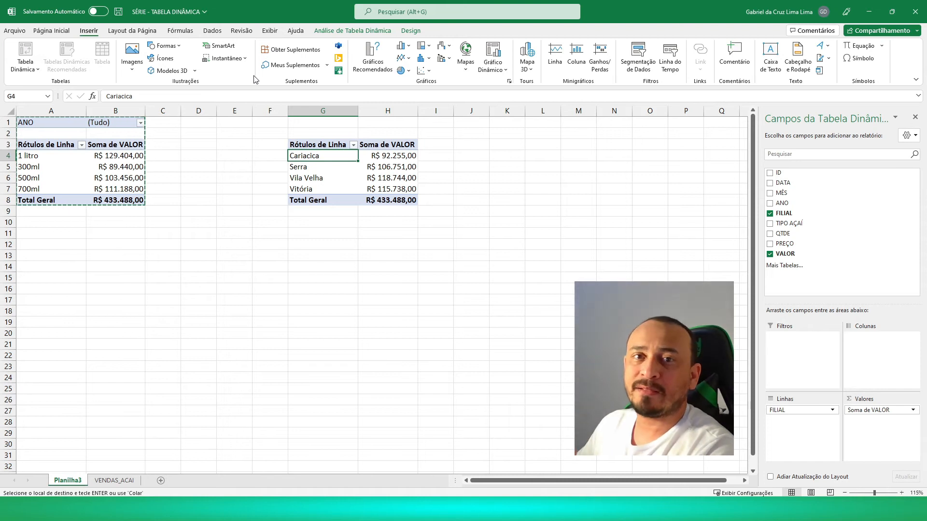
left_click(342, 31)
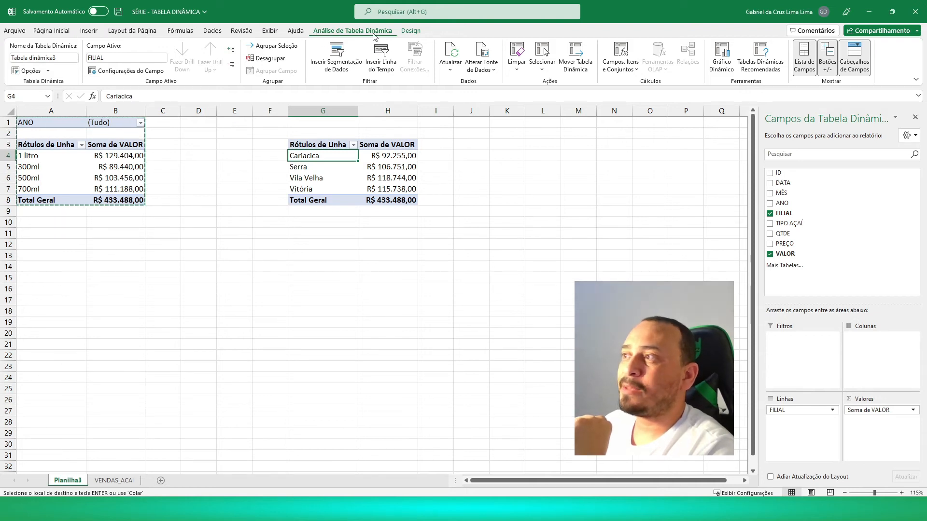
left_click(338, 59)
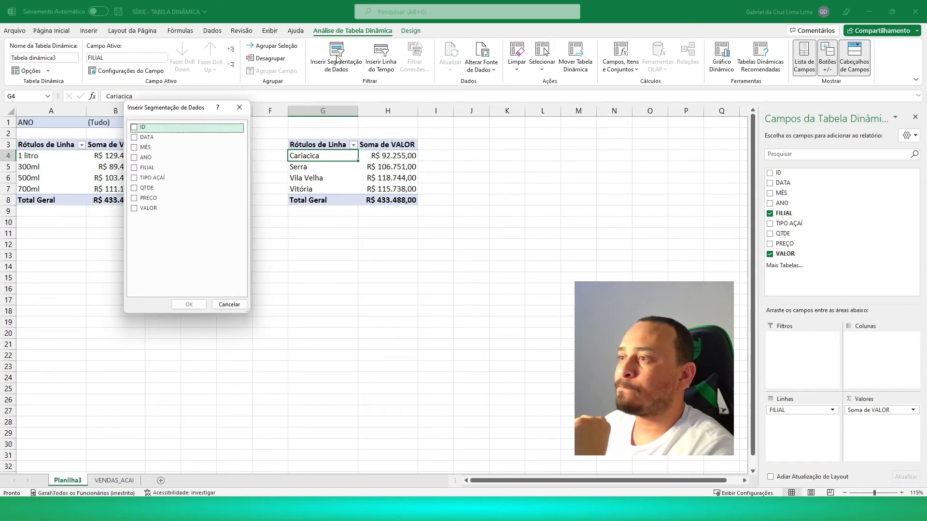
left_click_drag(167, 108, 470, 120)
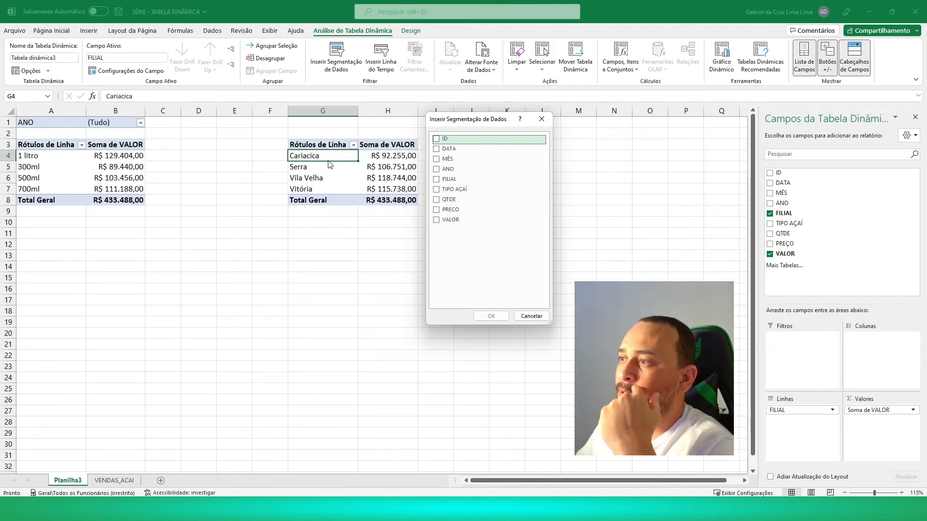
left_click(437, 179)
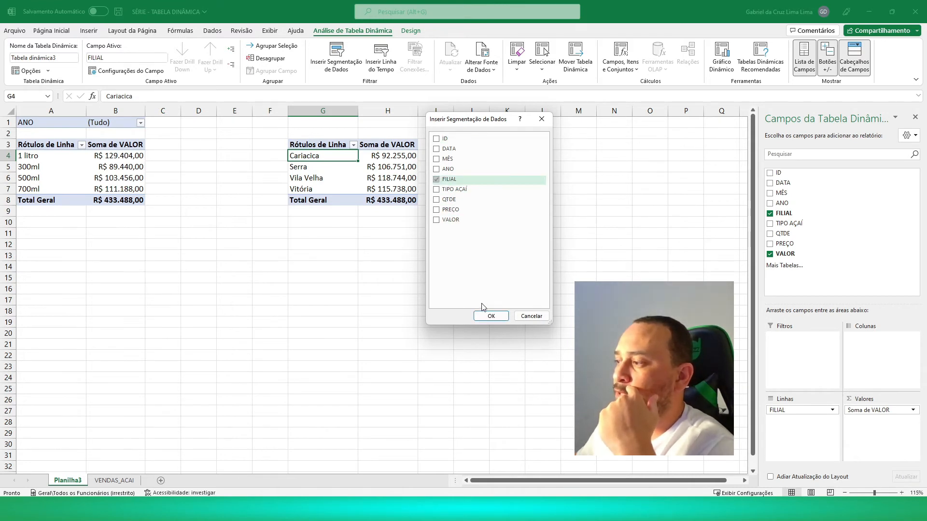
left_click(491, 316)
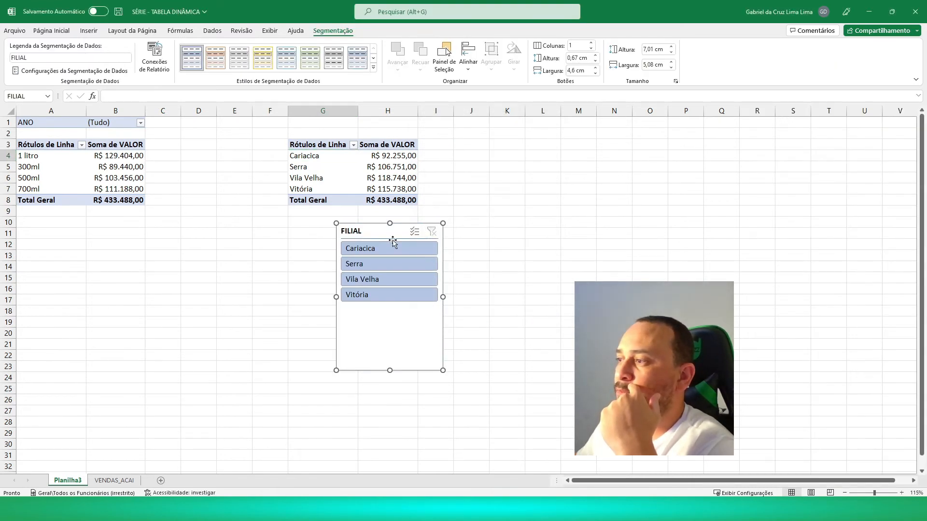
left_click_drag(361, 229, 203, 174)
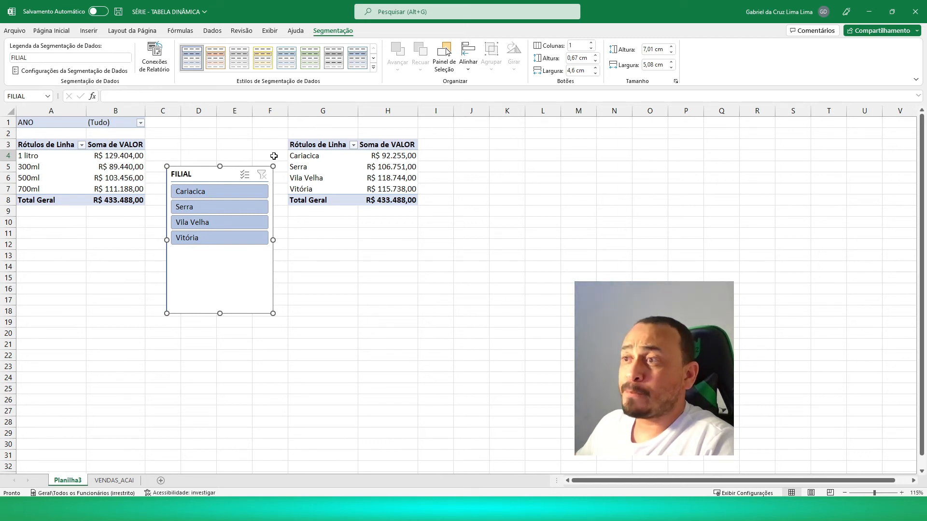
- Review which pivot tables the FILIAL slicer is connected to, leaving its report connections as they are
right_click(200, 173)
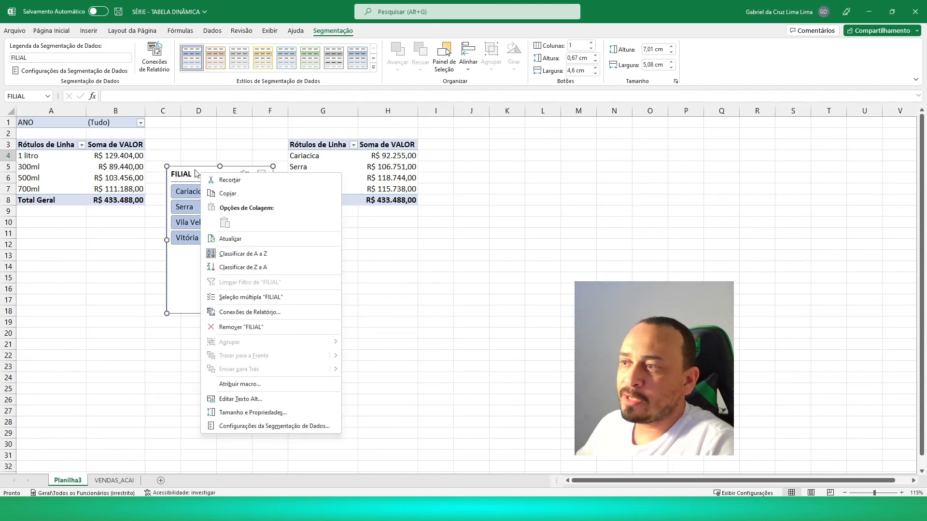
left_click(195, 171)
right_click(188, 280)
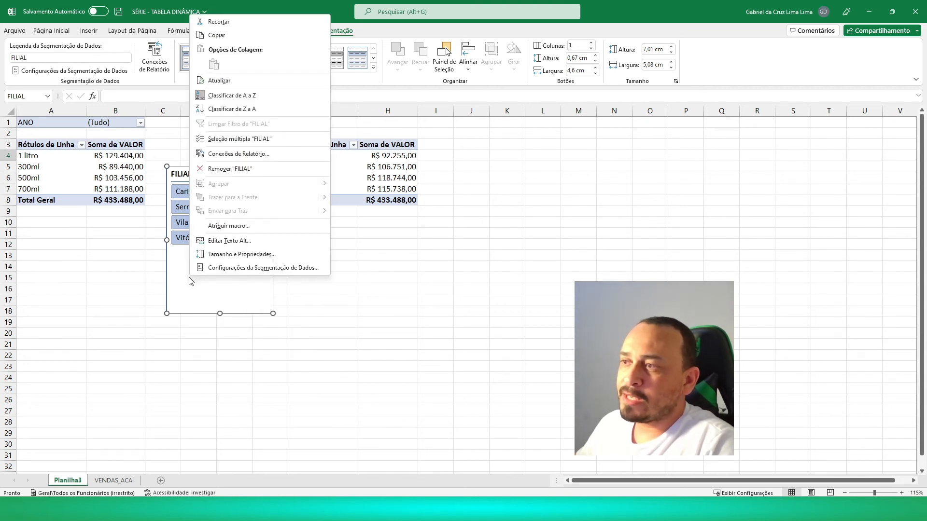
right_click(186, 175)
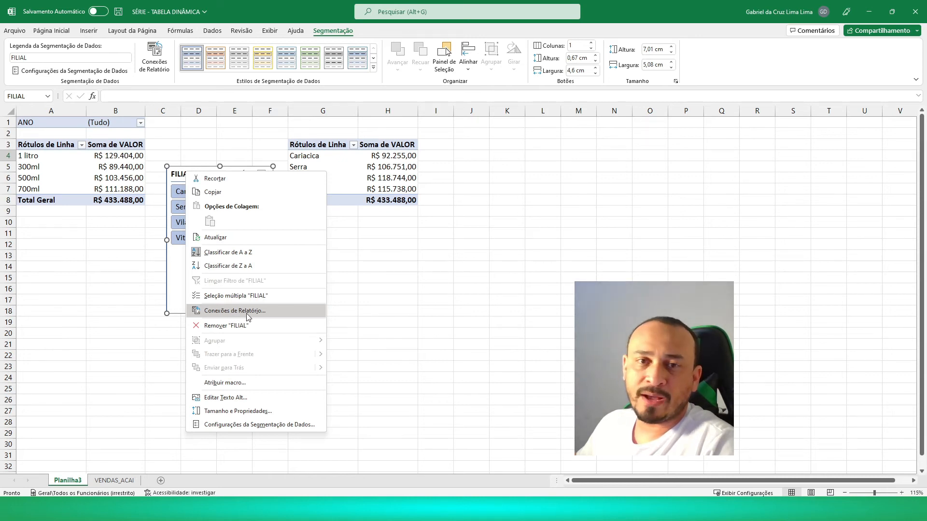
left_click(229, 311)
left_click_drag(213, 286, 184, 203)
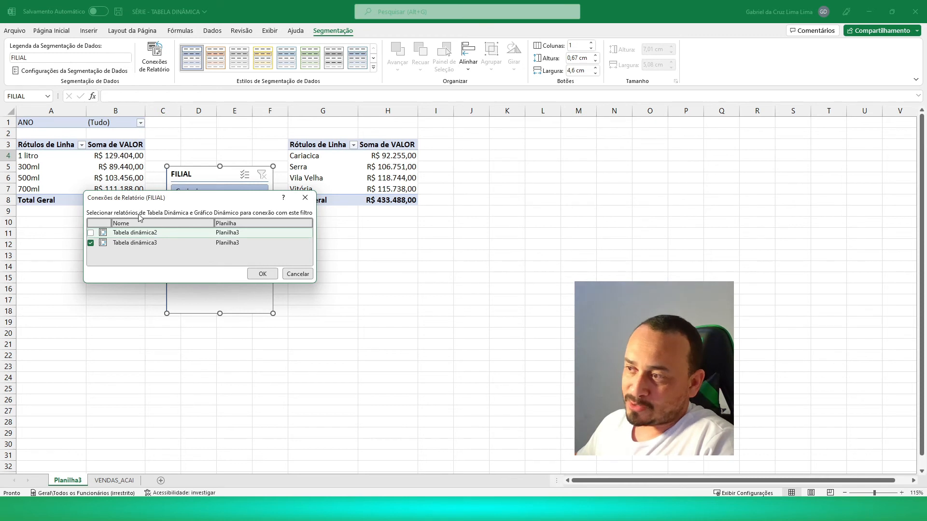
left_click(297, 273)
- Rename the açaí-size pivot table as Tabela 01
left_click(322, 152)
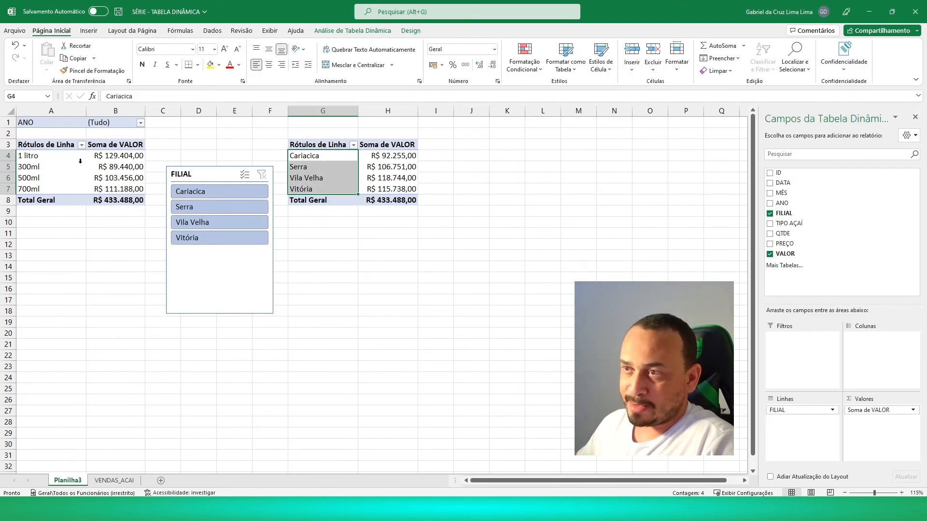
left_click(55, 147)
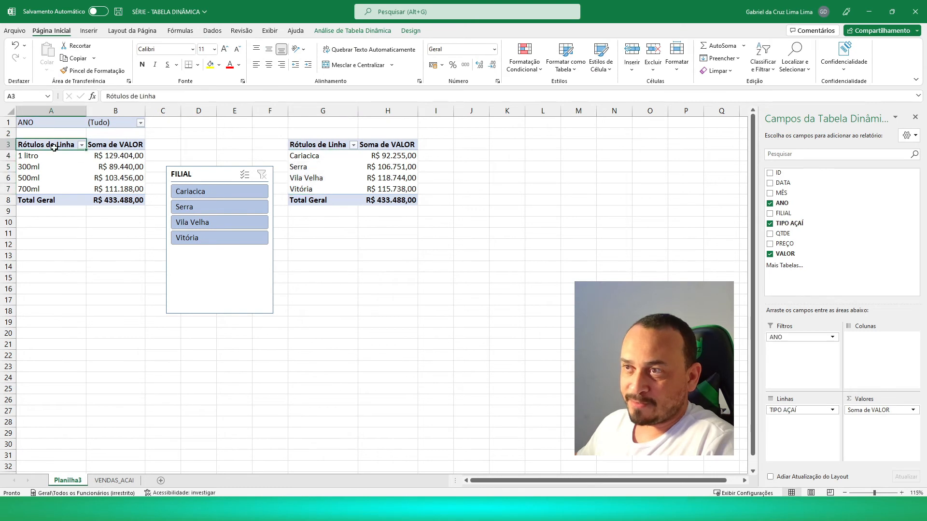
left_click(366, 32)
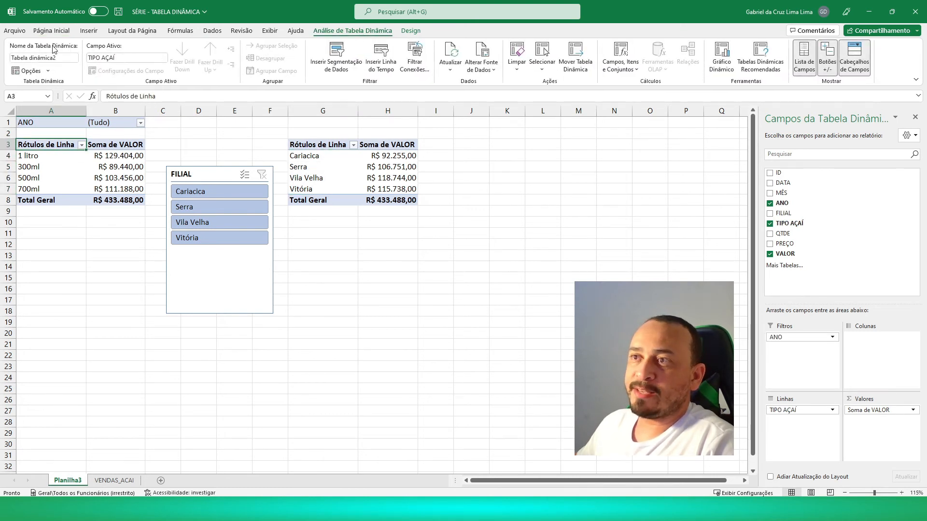
left_click(64, 59)
left_click(58, 58)
left_click_drag(58, 59, 29, 62)
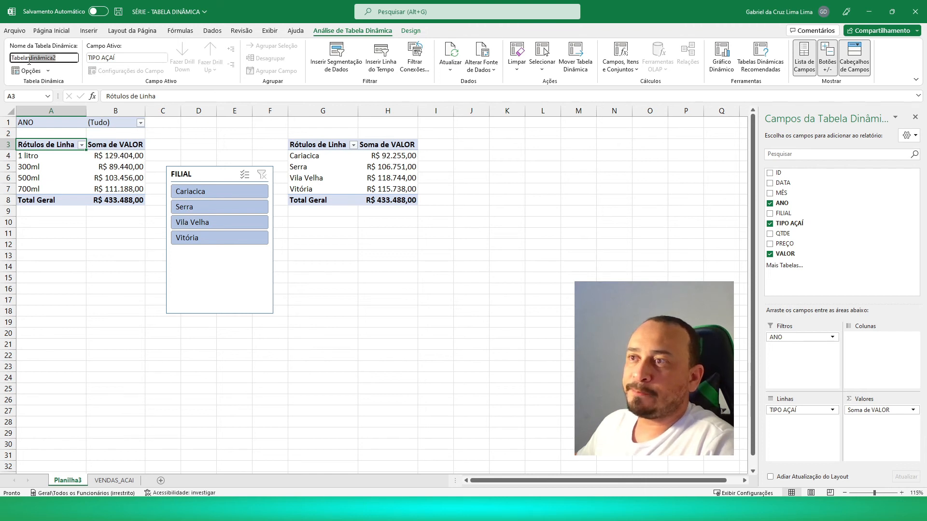
type("01")
key("Return")
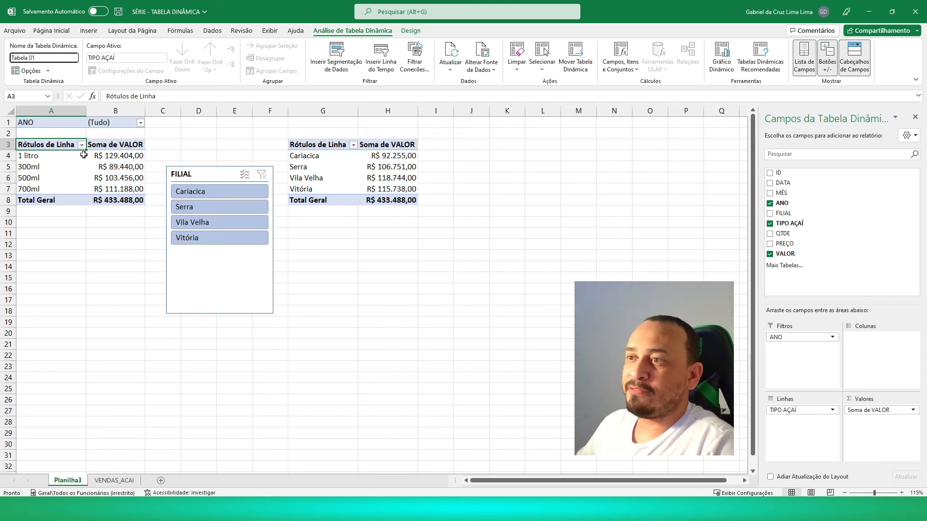
- Rename the branch pivot table as Tabela 02
left_click(328, 147)
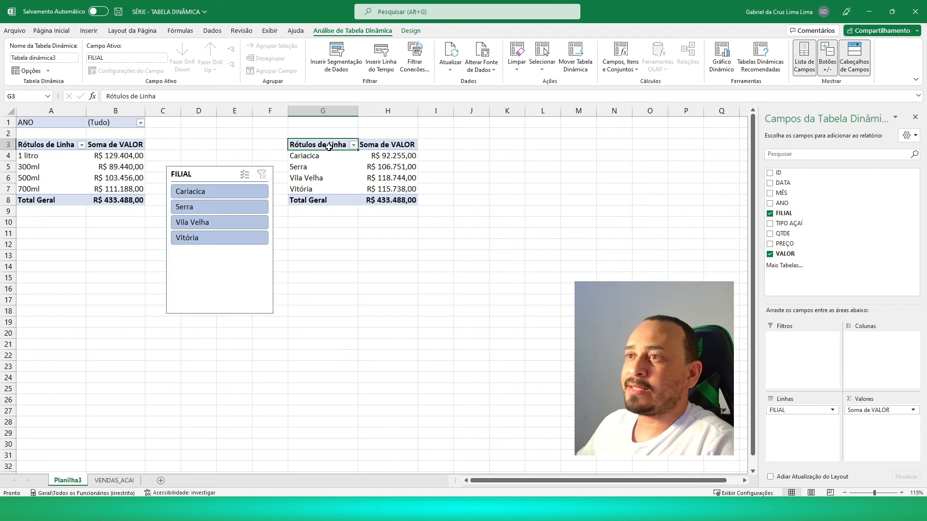
left_click(60, 58)
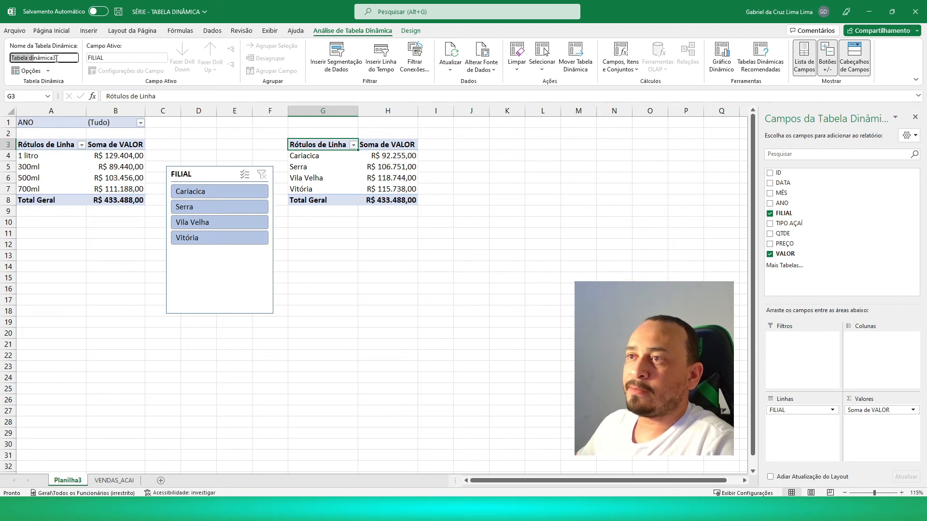
left_click_drag(61, 58, 29, 58)
type("02")
key("Return")
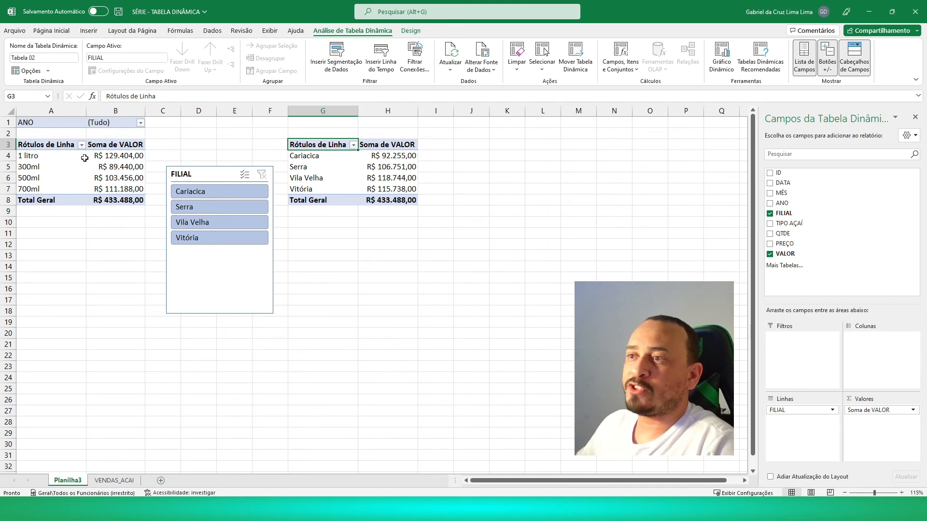
left_click(59, 146)
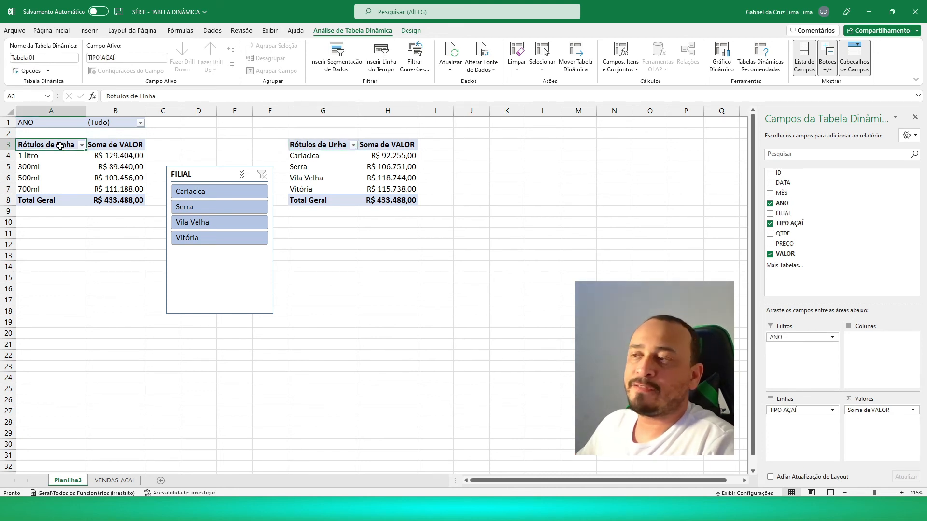
- Connect the FILIAL slicer to Tabela 01 as well as Tabela 02 through its report connections
left_click_drag(222, 174, 217, 160)
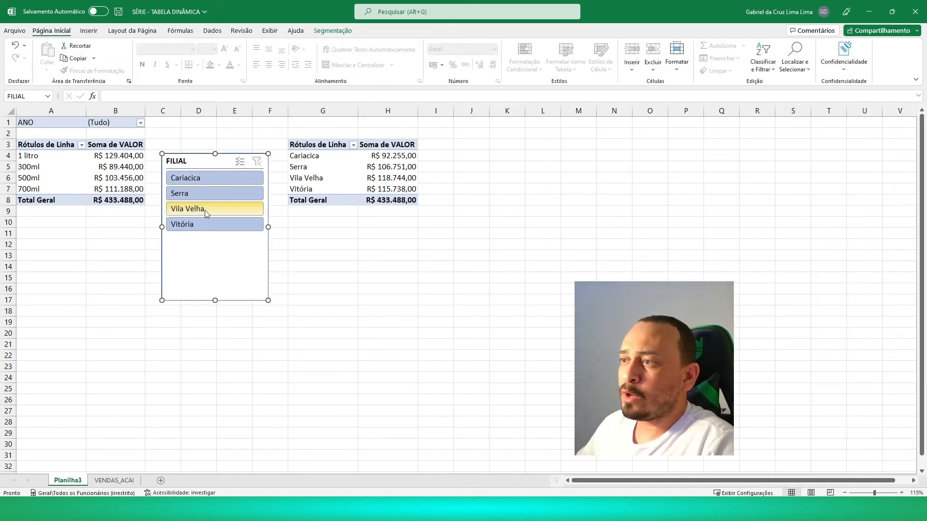
right_click(201, 161)
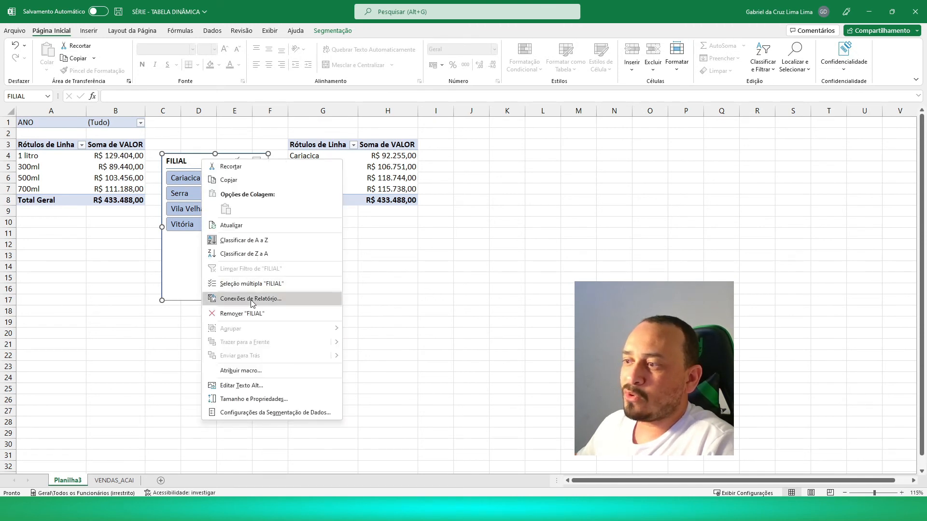
left_click(252, 299)
left_click_drag(217, 273, 195, 187)
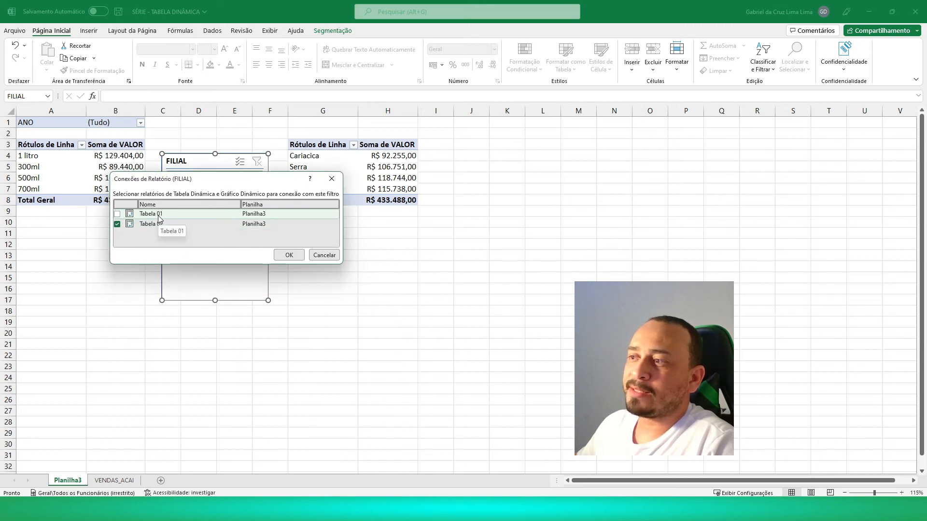
left_click_drag(181, 181, 179, 224)
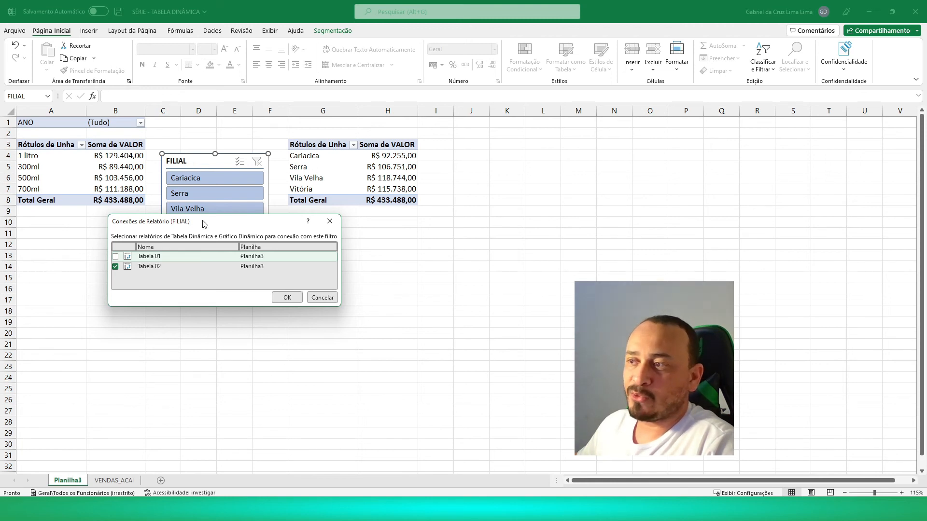
left_click_drag(204, 224, 200, 221)
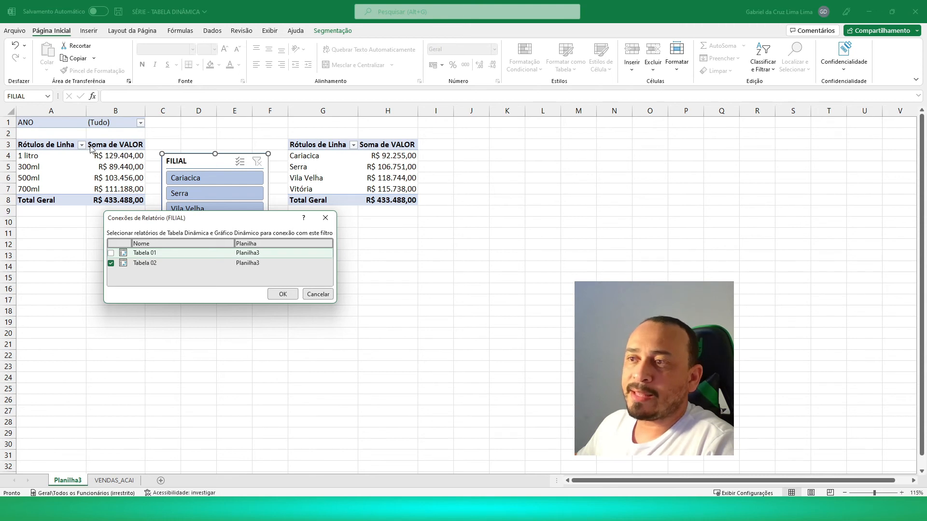
left_click(111, 253)
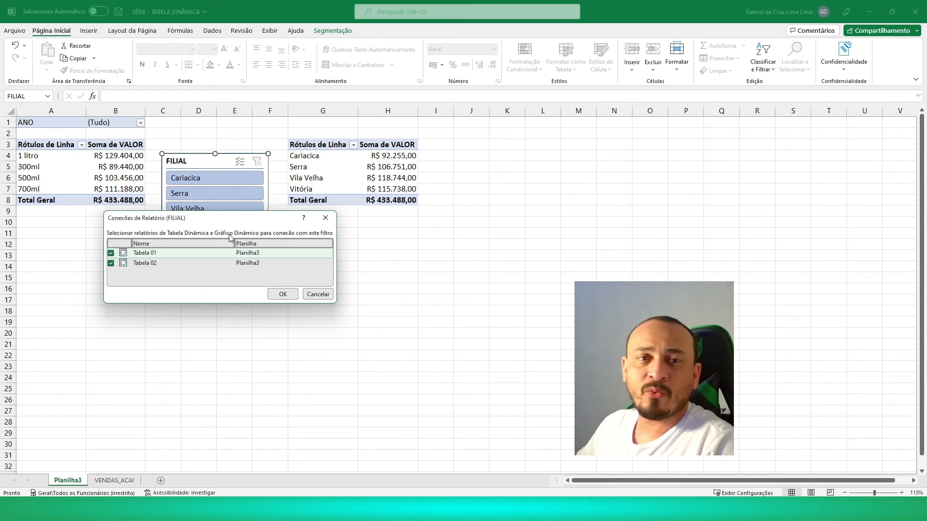
left_click(283, 294)
left_click(295, 238)
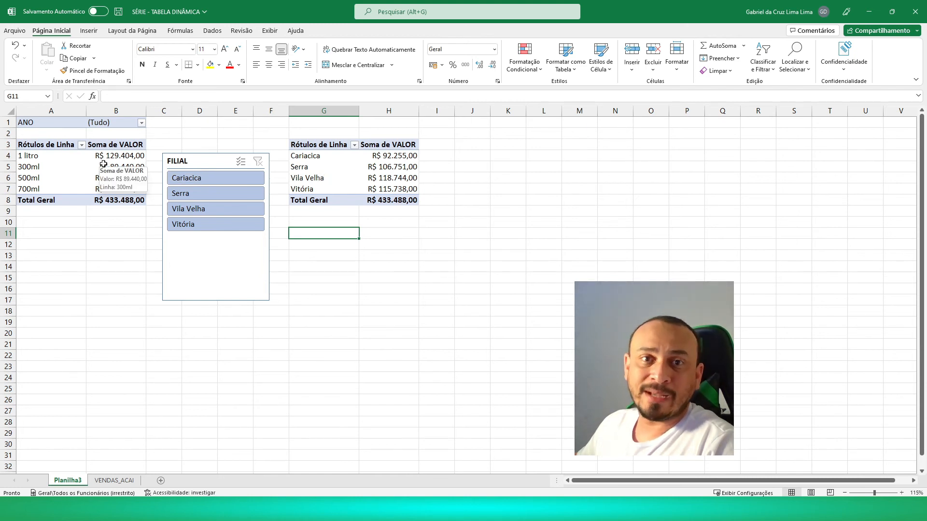
- Filter both pivot tables by Serra, Cariacica, Vila Velha and Vitória in turn with the FILIAL slicer, finishing on Cariacica
left_click(196, 194)
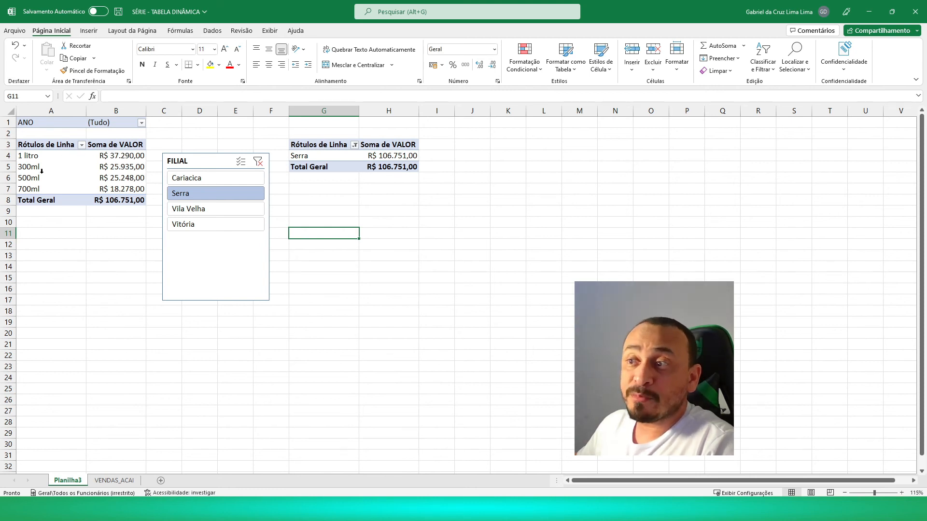
left_click(189, 180)
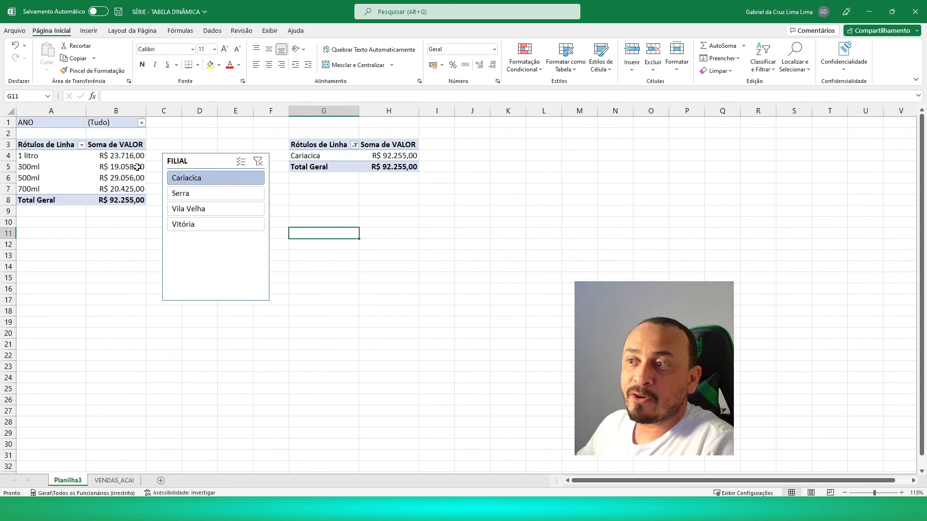
left_click(184, 195)
left_click(187, 211)
left_click(190, 226)
left_click(189, 210)
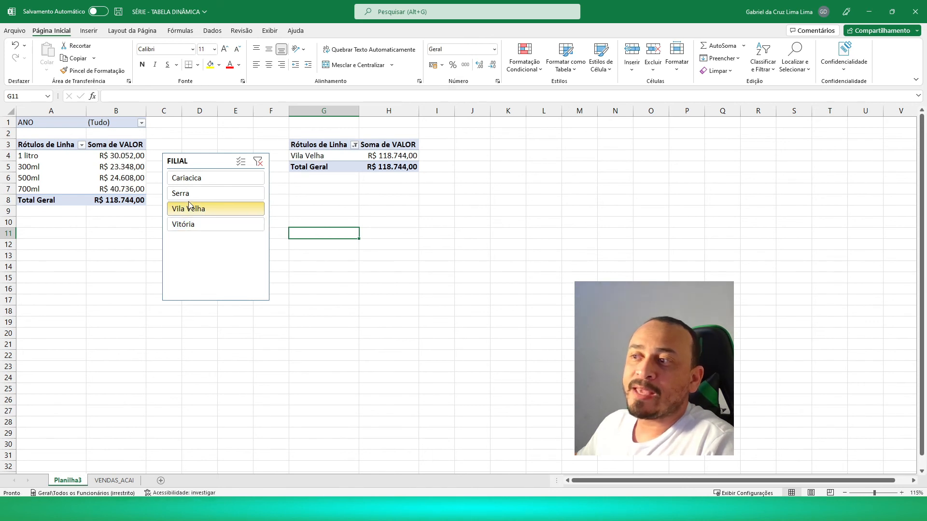
left_click(190, 194)
left_click(189, 182)
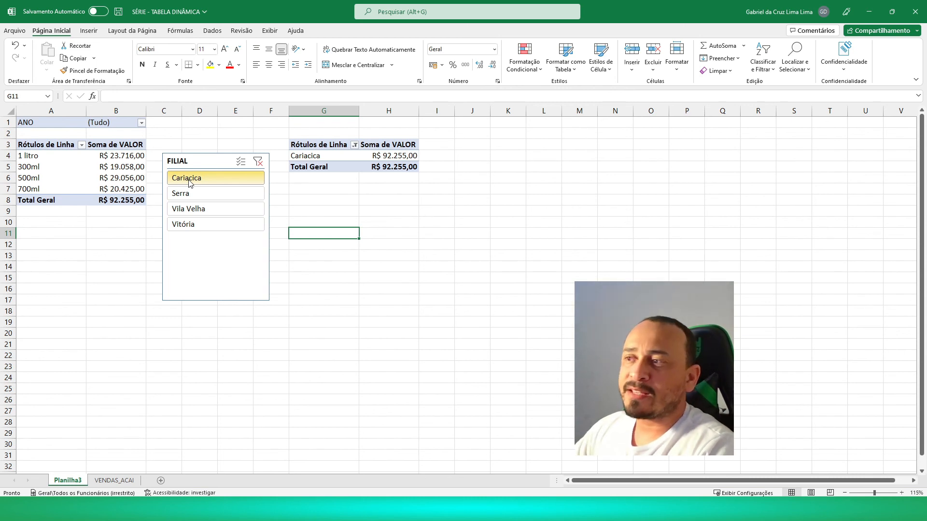
- Recheck the FILIAL slicer's report connections and move the slicer up level with the pivot tables' header row
right_click(207, 163)
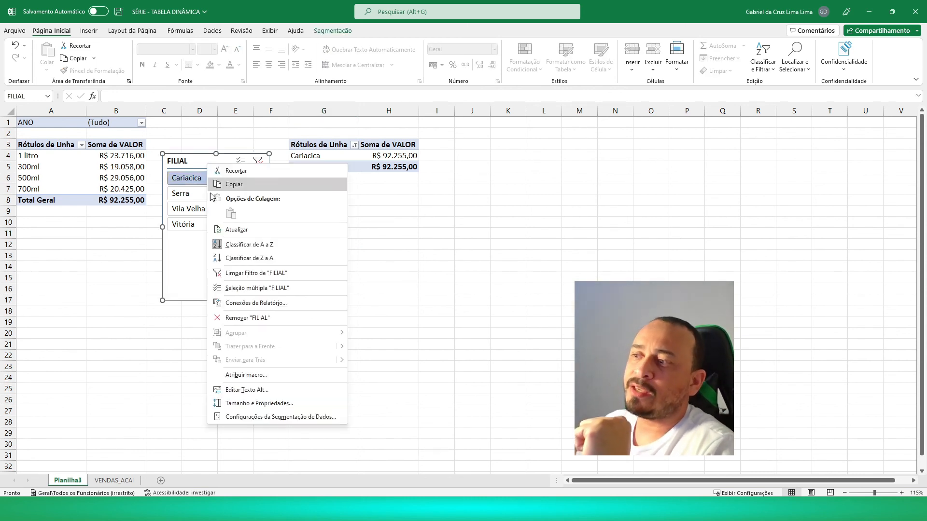
left_click(246, 304)
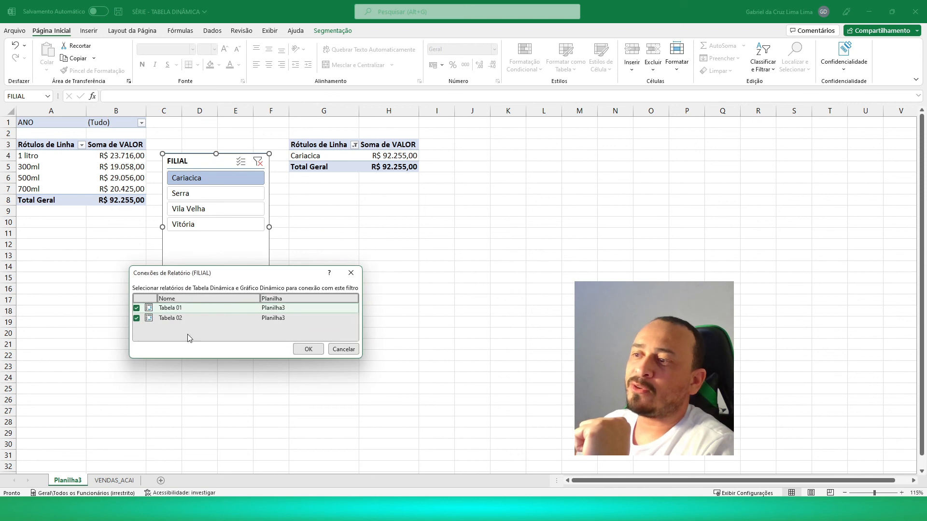
left_click_drag(225, 277, 217, 250)
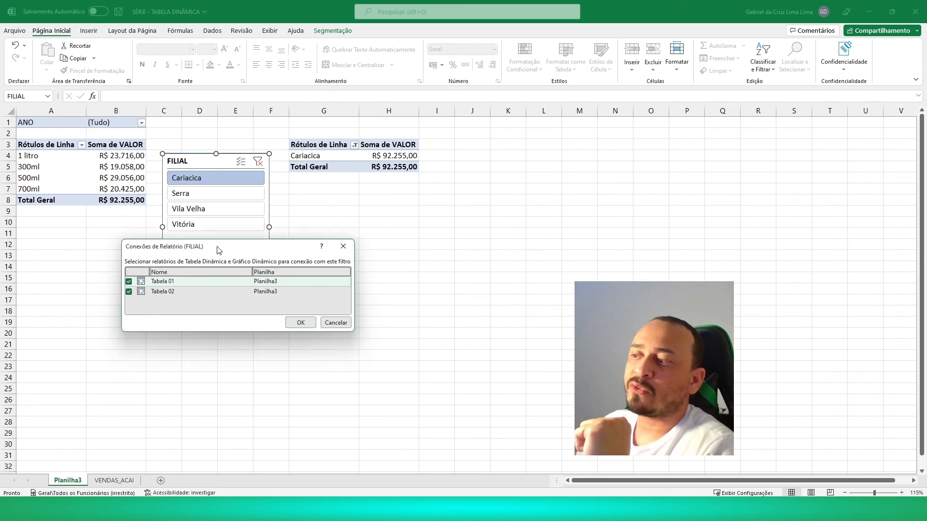
left_click(336, 322)
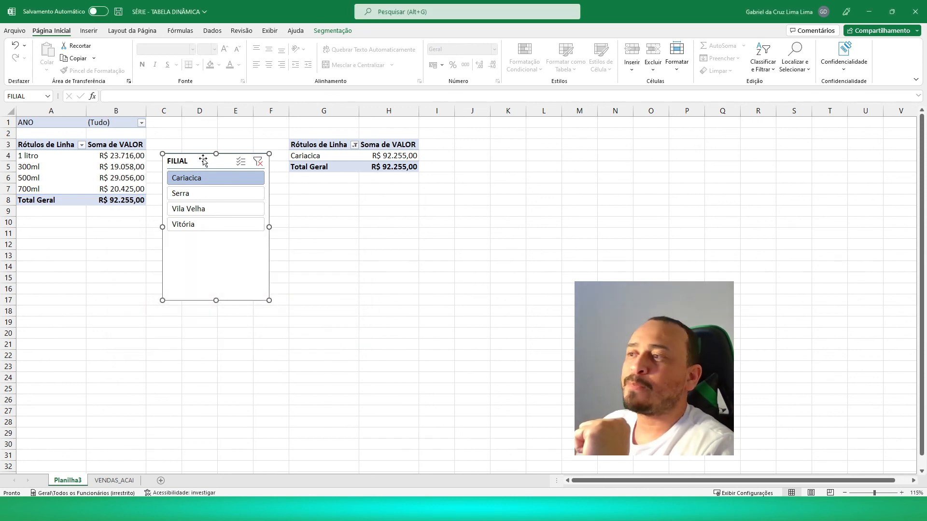
left_click_drag(204, 162, 191, 147)
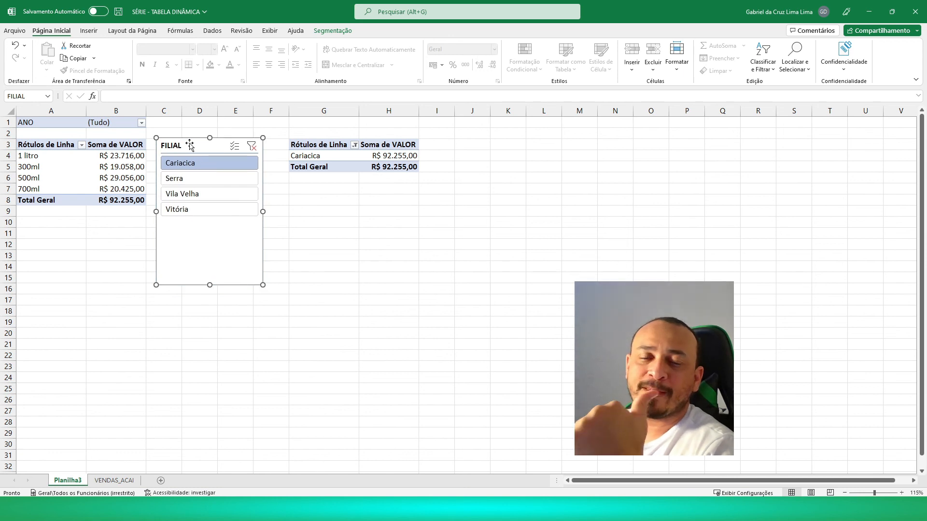